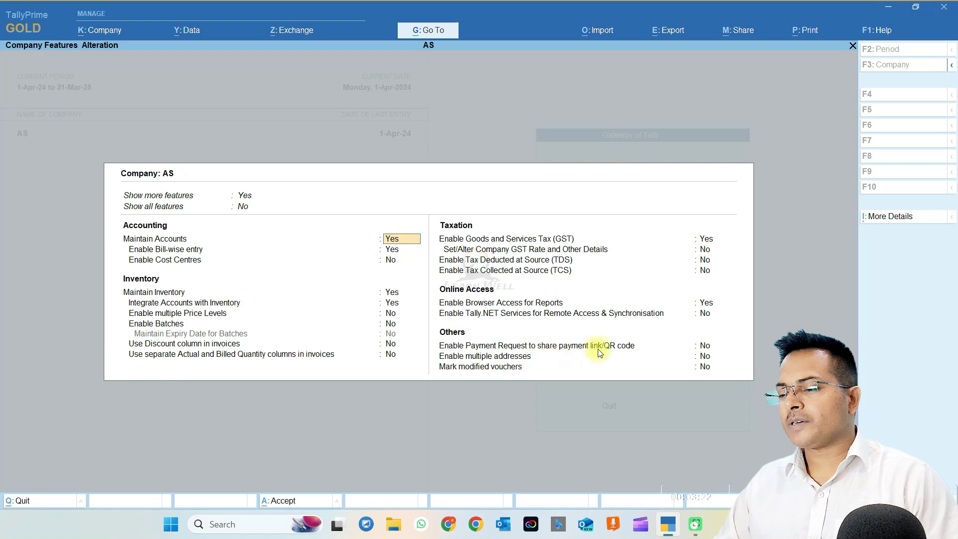
# Enable Payment Request to share payment link/QR code in the company features and open its merchant profile details
pyautogui.click(712, 346)
pyautogui.write('y')
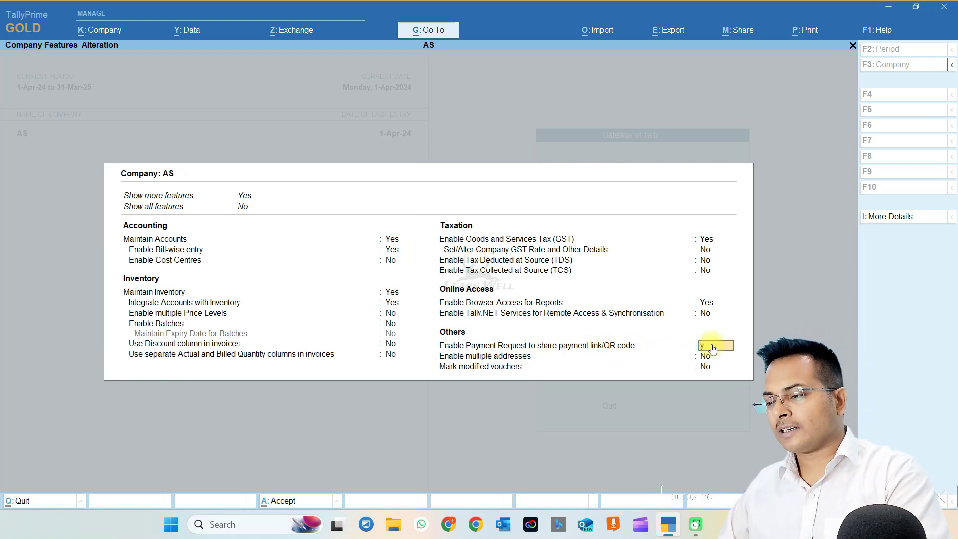
pyautogui.press('Return')
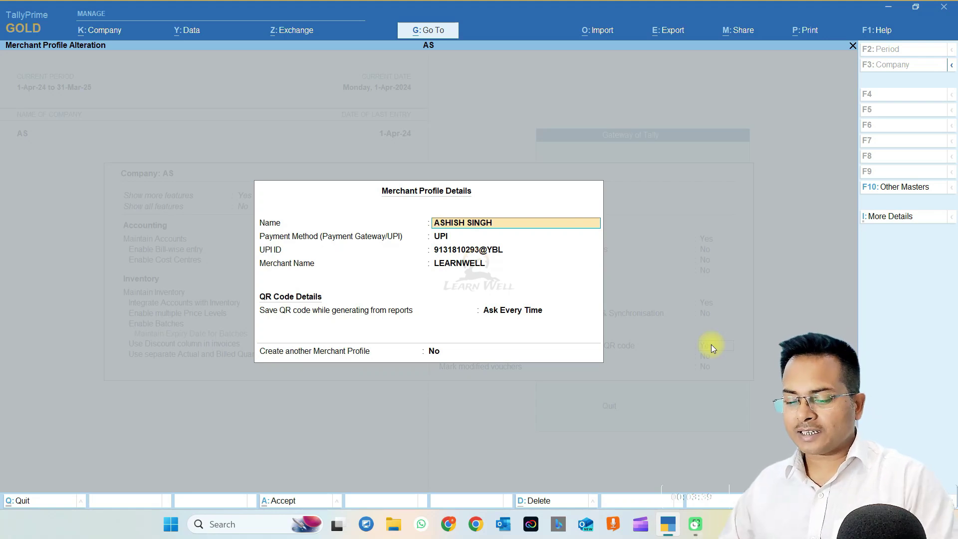
# In the merchant profile's configuration, accept Yes for saving the payment link/QR code from reports and for payment link expiry
pyautogui.press('F12')
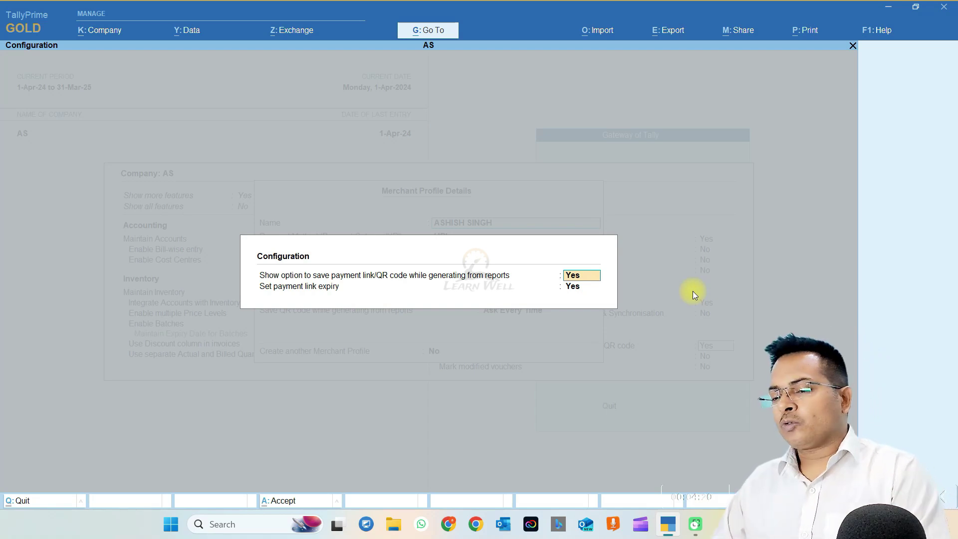
pyautogui.press('Return')
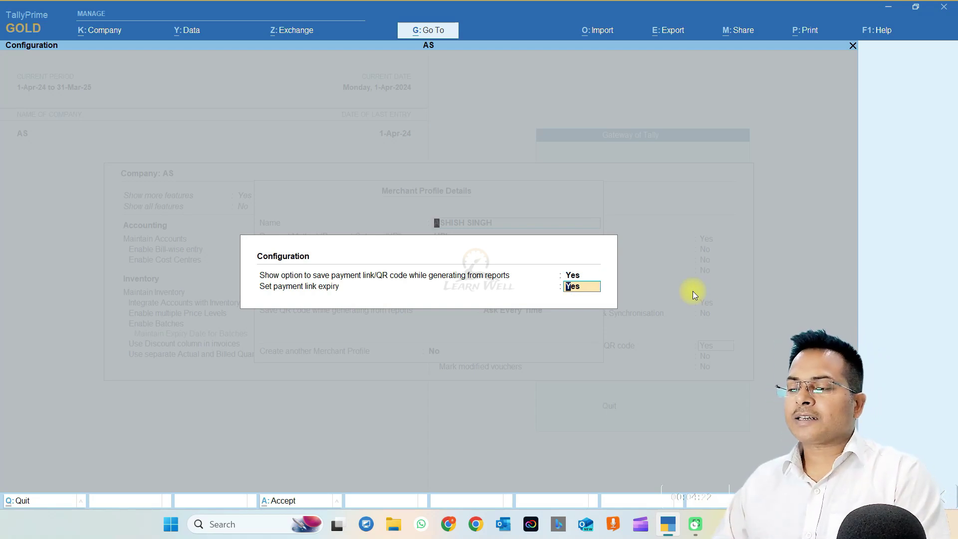
pyautogui.press('Return')
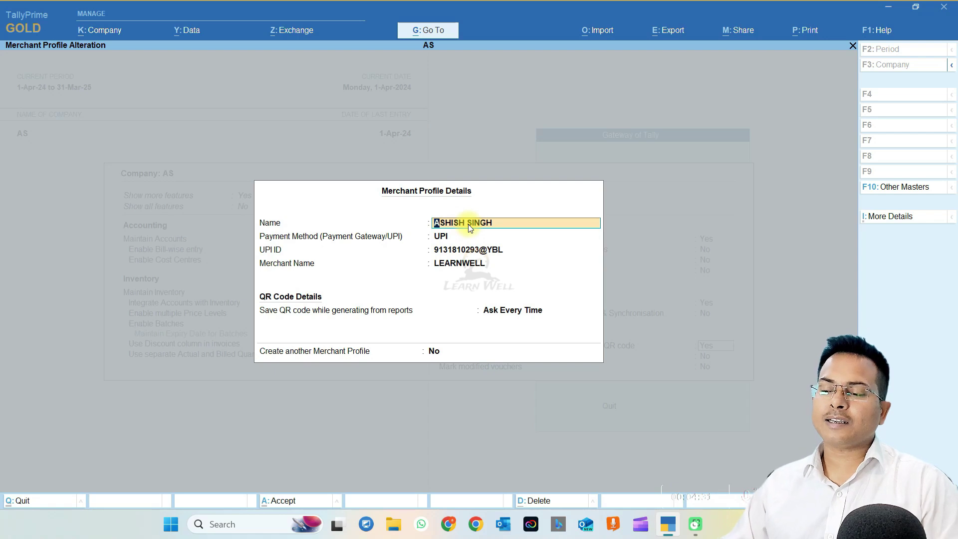
# Try RazorPay as the merchant profile's payment method and go through its merchant fields
pyautogui.press('Return')
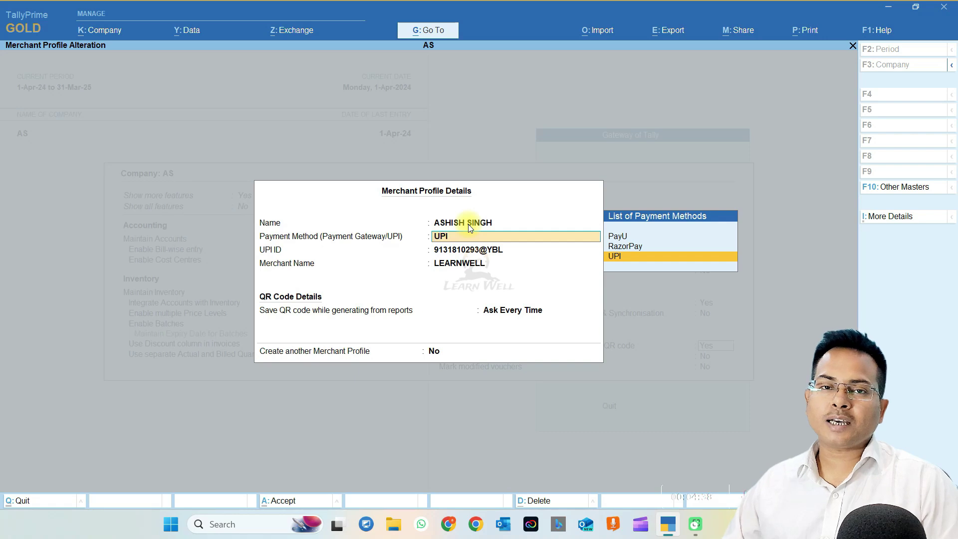
pyautogui.press('Up')
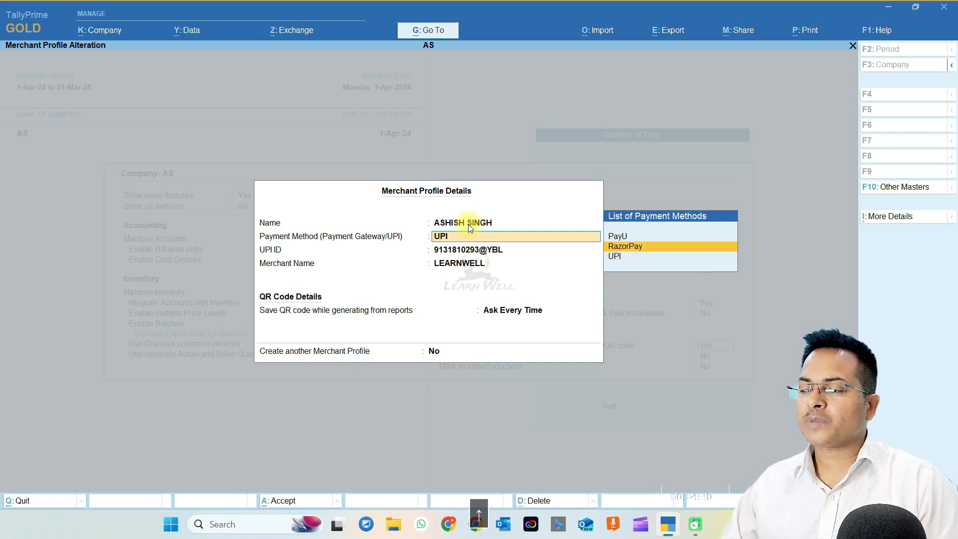
pyautogui.press('Up')
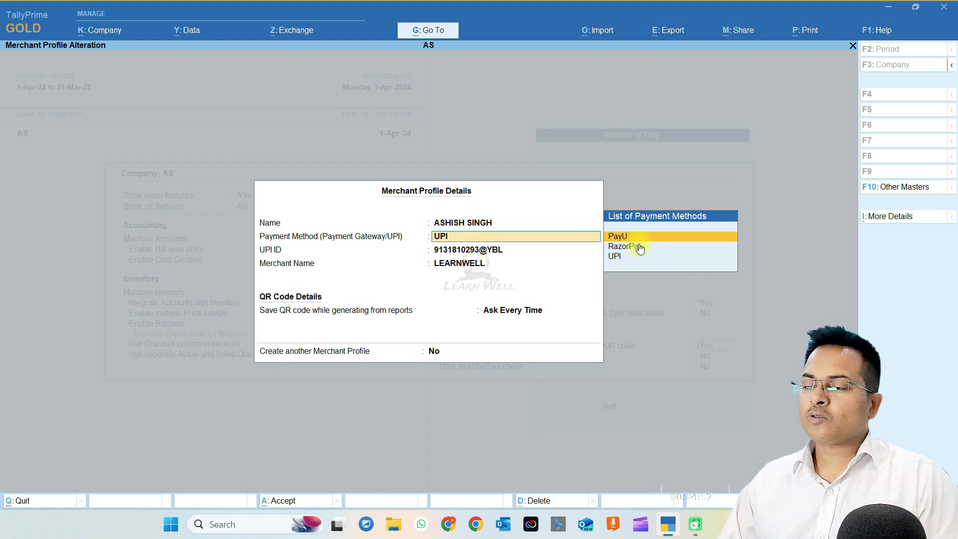
pyautogui.press('Down')
pyautogui.press('Down')
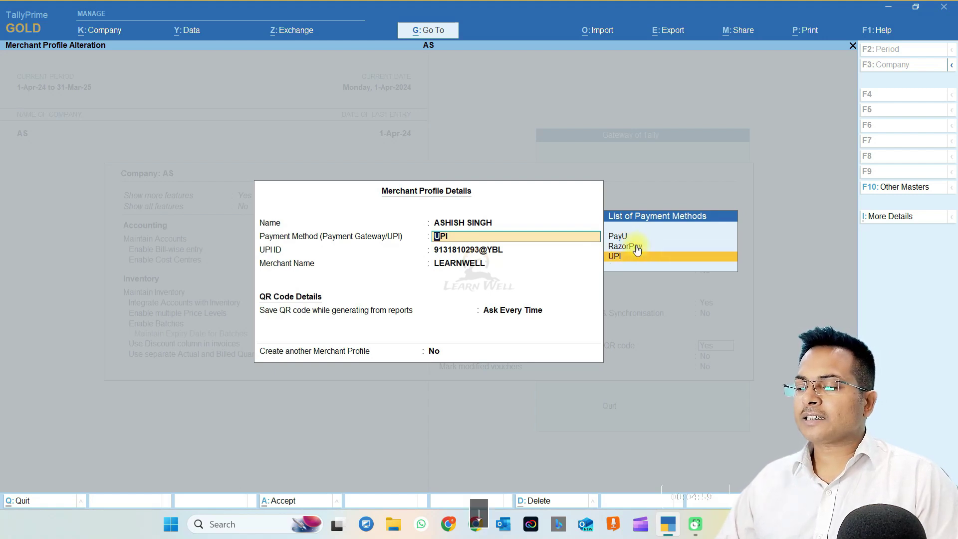
pyautogui.click(624, 247)
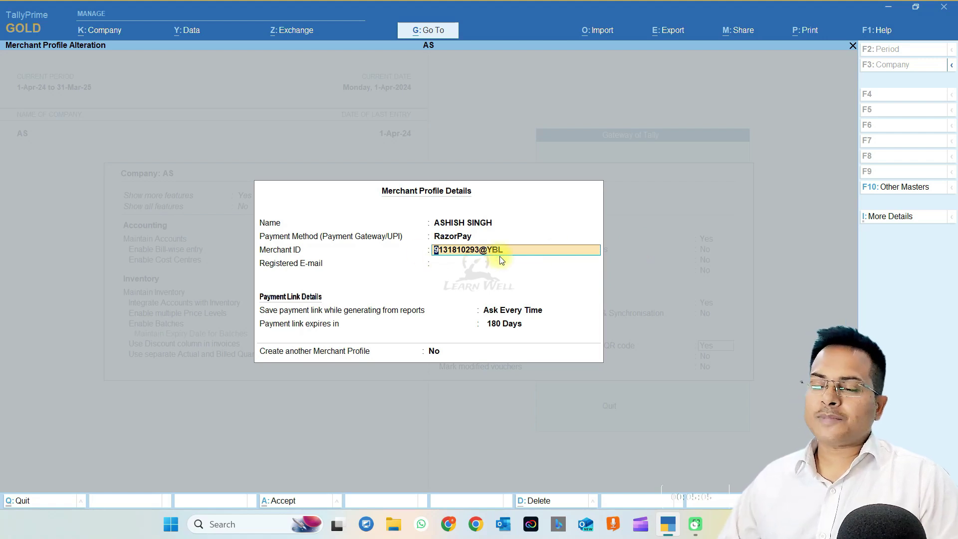
pyautogui.press('Return')
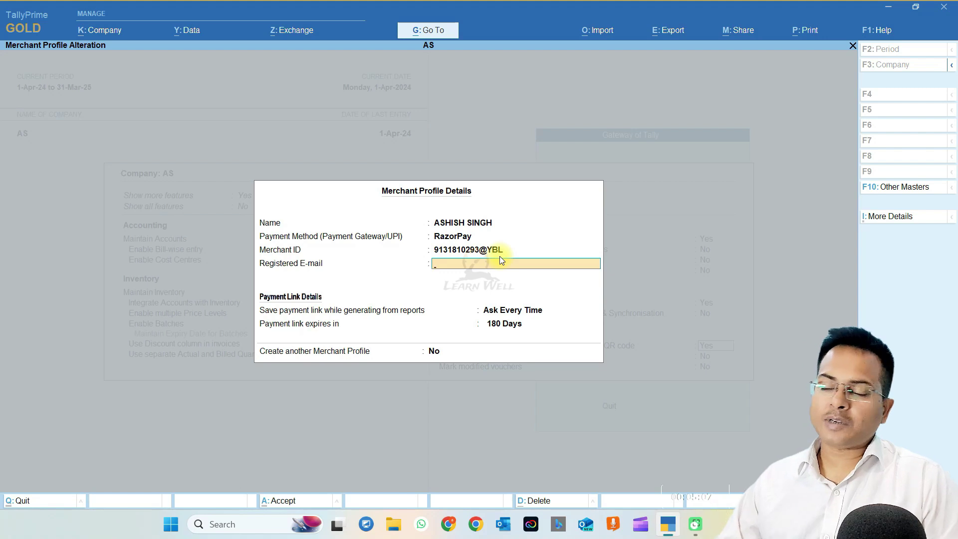
pyautogui.press('Up')
pyautogui.press('Up')
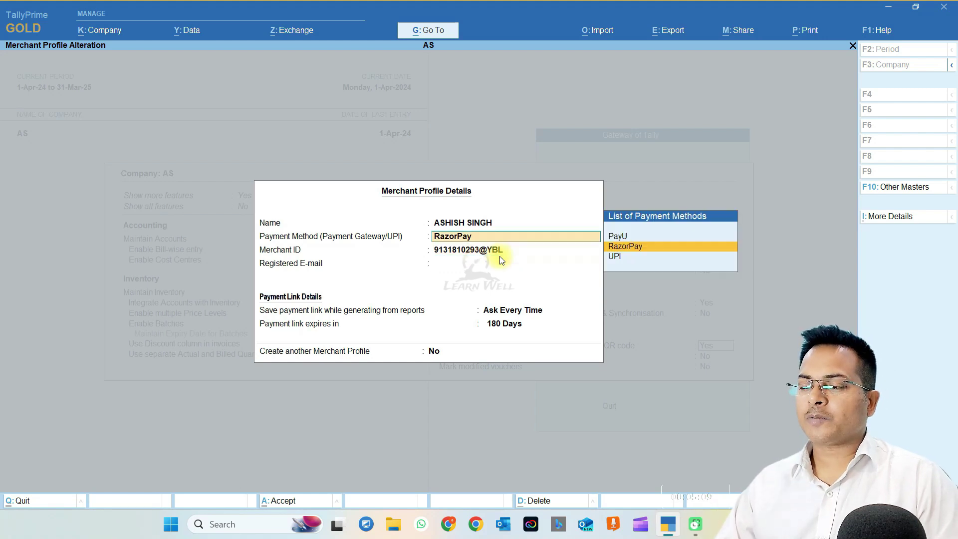
# Set the payment method to UPI, keep QR code saving at Ask Every Time, and save the merchant profile
pyautogui.press('Down')
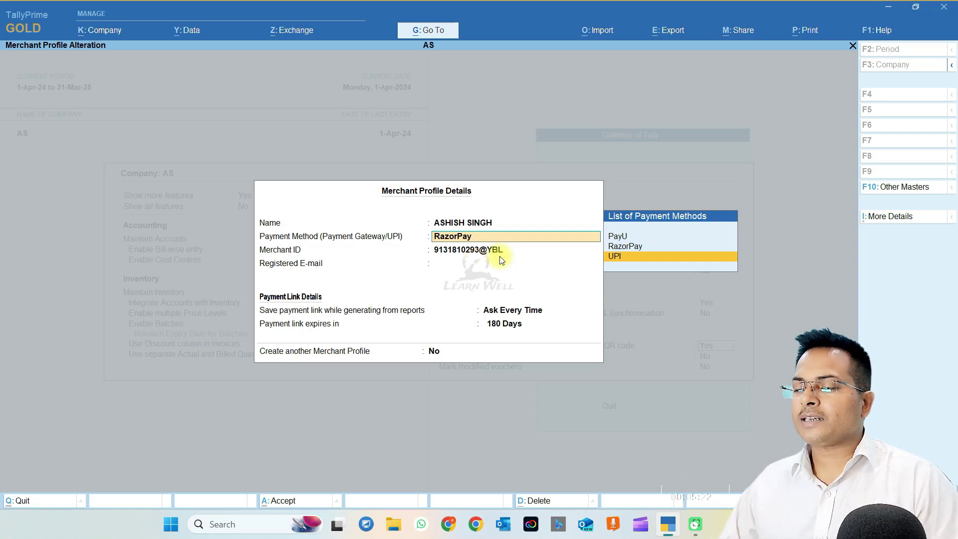
pyautogui.press('Return')
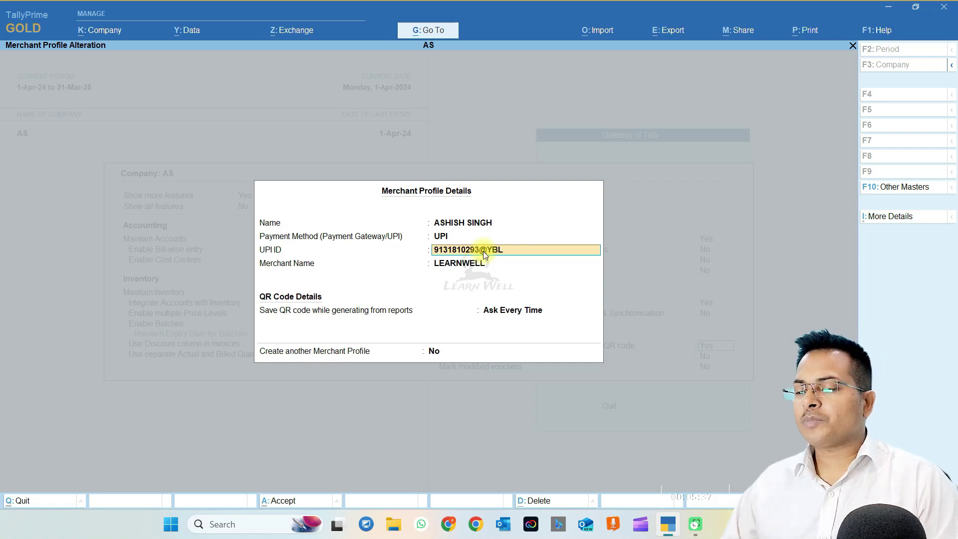
pyautogui.press('Return')
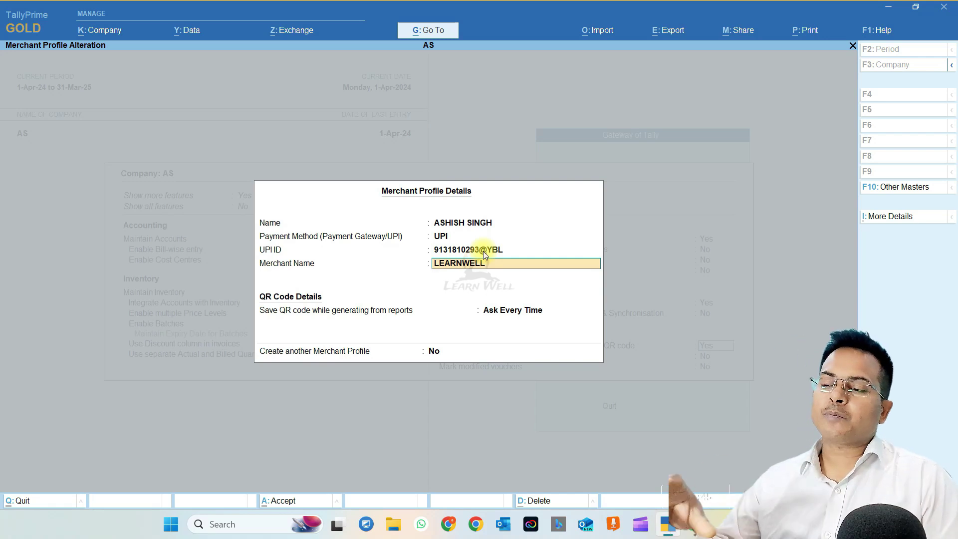
pyautogui.press('Return')
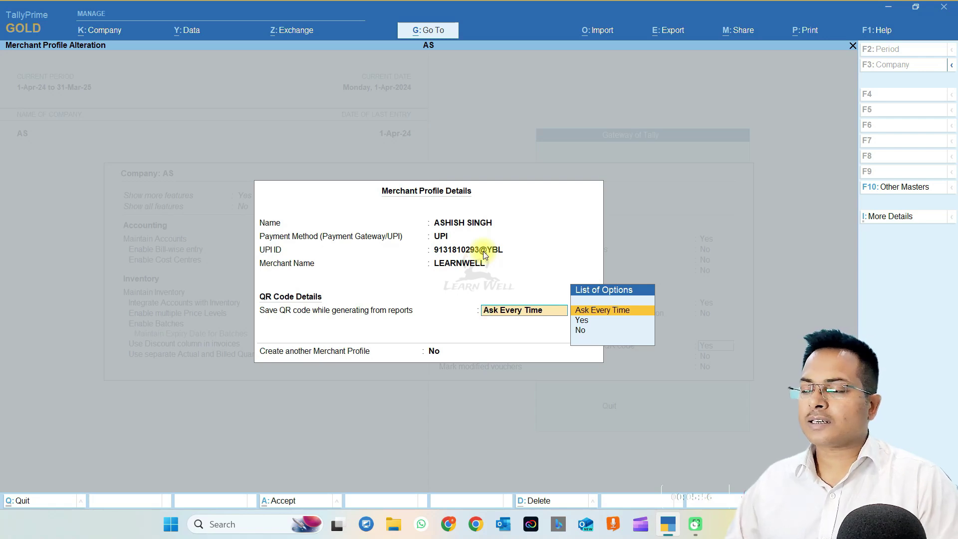
pyautogui.press('Return')
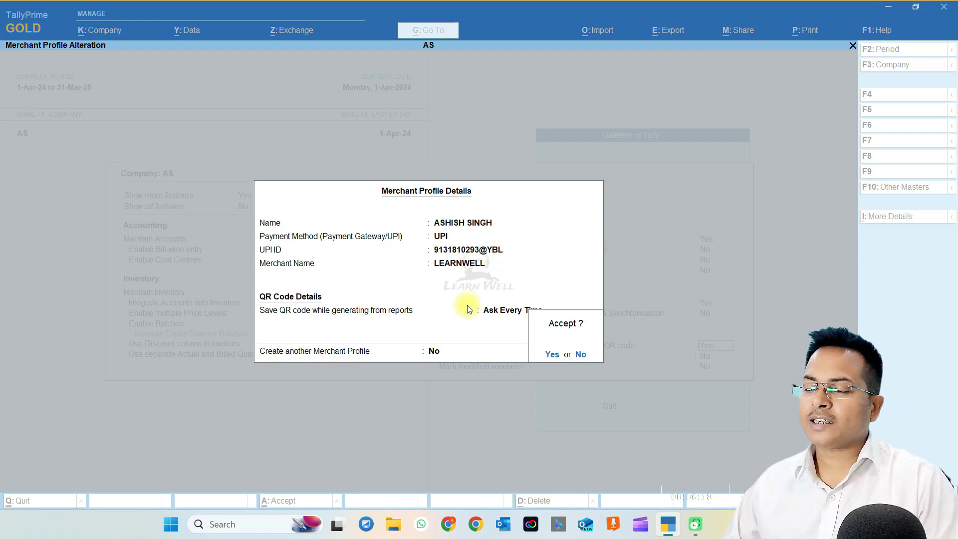
pyautogui.press('Return')
# Accept the remaining company features and save them
pyautogui.press('Return')
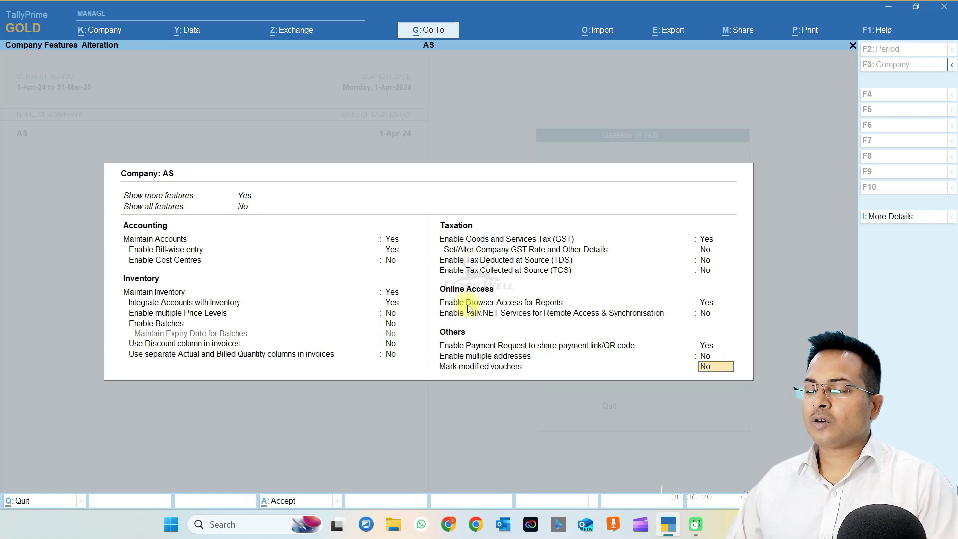
pyautogui.press('Return')
pyautogui.press('Return')
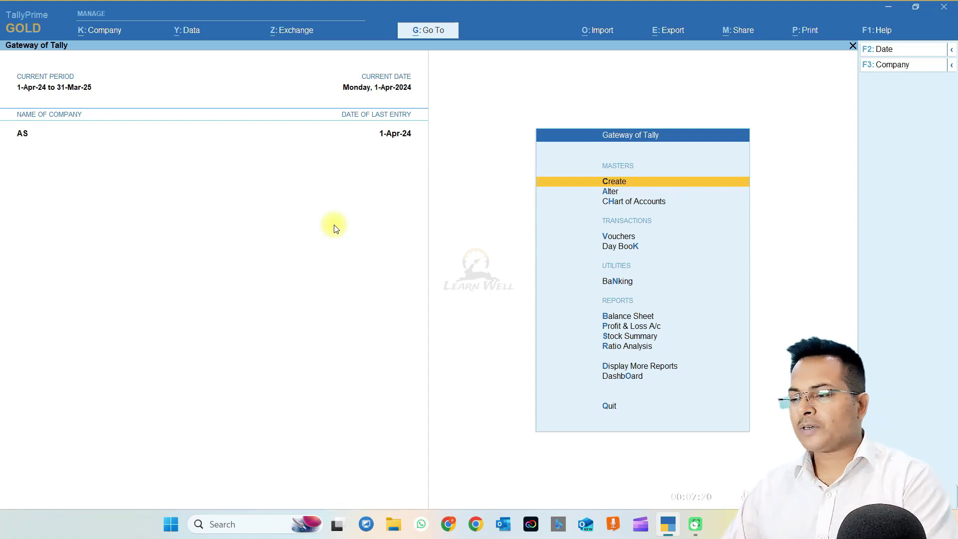
# Bring up the list of voucher types for master alteration
pyautogui.press('Down')
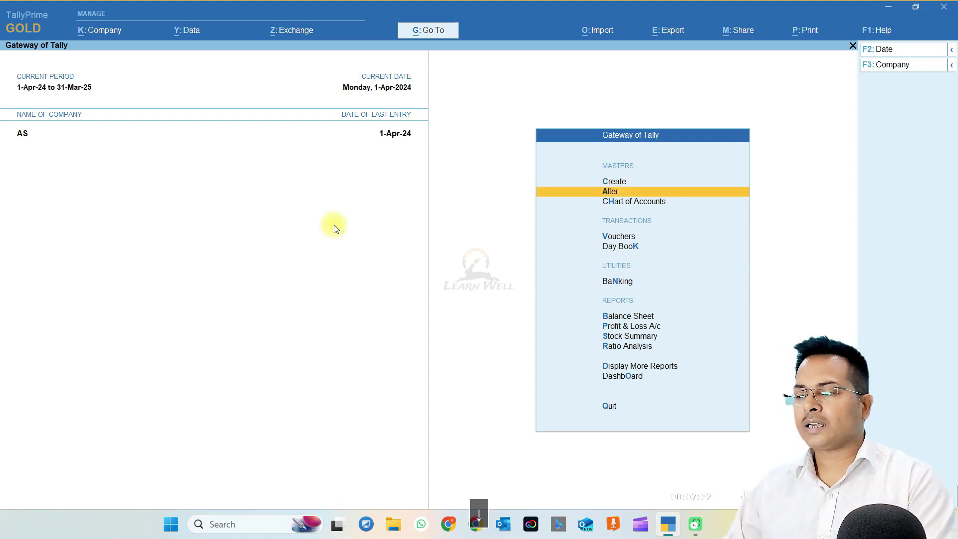
pyautogui.press('Return')
pyautogui.press('Down')
pyautogui.press('Down')
pyautogui.press('Down')
pyautogui.press('Return')
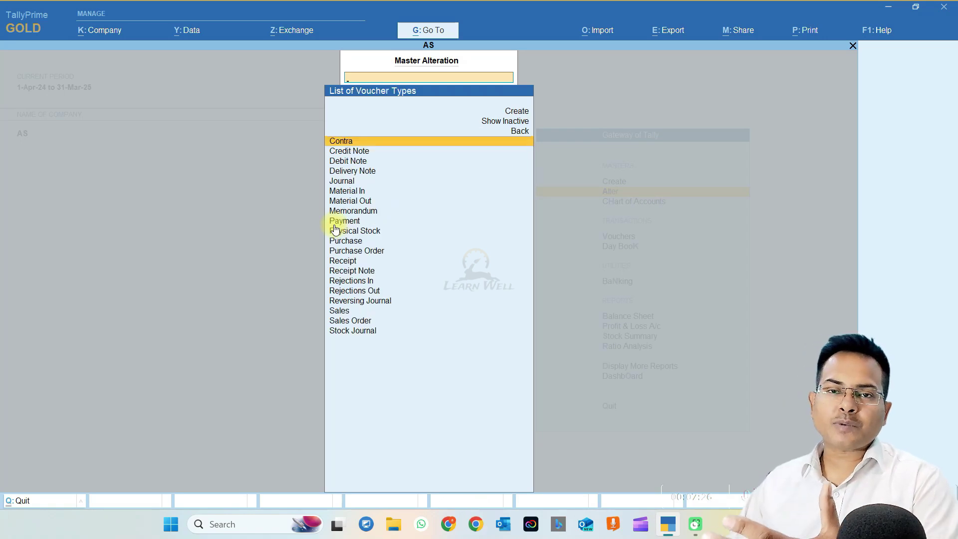
# Open the Sales voucher type for alteration
pyautogui.press('Down')
pyautogui.press('Down')
pyautogui.press('Down')
pyautogui.press('Down')
pyautogui.press('Down')
pyautogui.press('Down')
pyautogui.press('Down')
pyautogui.press('Down')
pyautogui.press('Down')
pyautogui.press('Down')
pyautogui.press('Down')
pyautogui.press('Down')
pyautogui.press('Down')
pyautogui.press('Down')
pyautogui.press('Down')
pyautogui.press('Down')
pyautogui.press('Down')
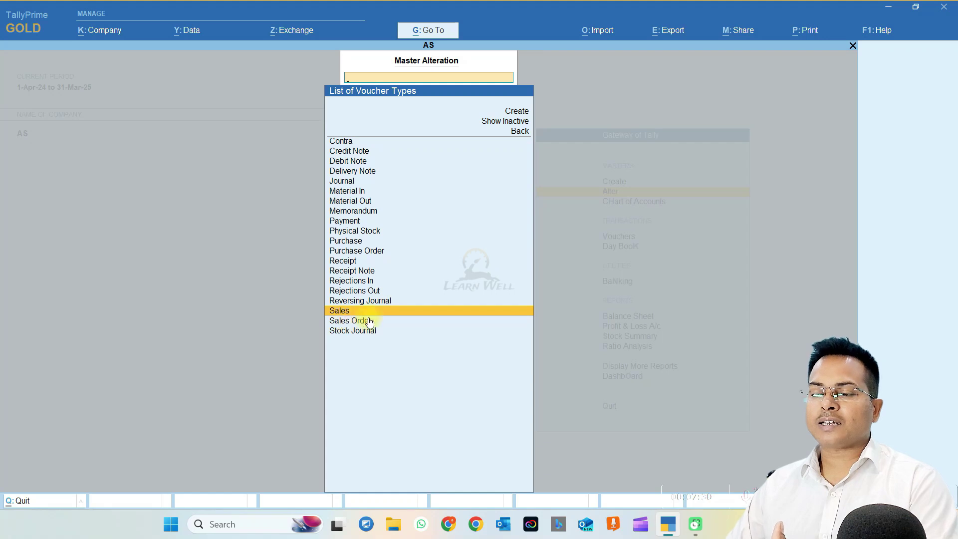
pyautogui.press('Return')
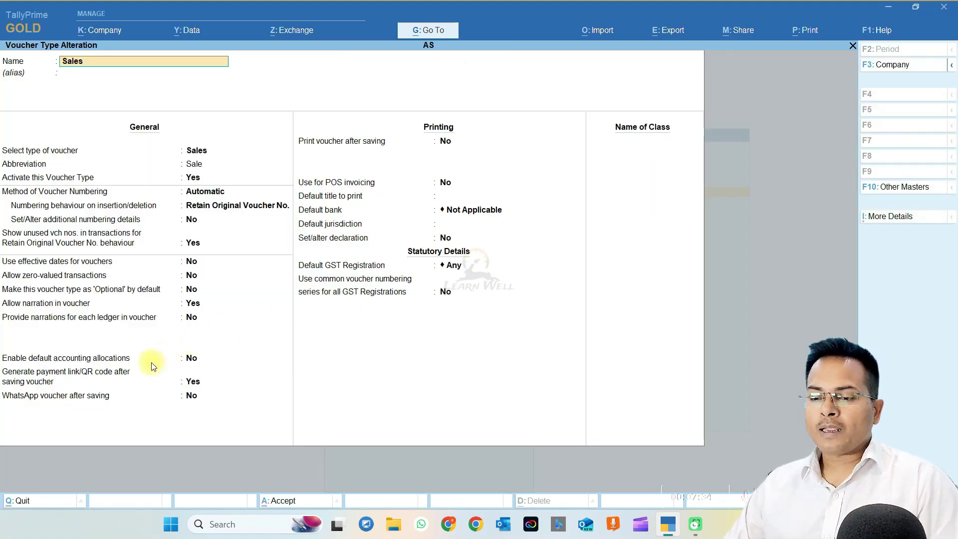
# Keep payment link/QR code generation after saving at Yes, save the Sales voucher type, and return to the Gateway of Tally
pyautogui.click(192, 382)
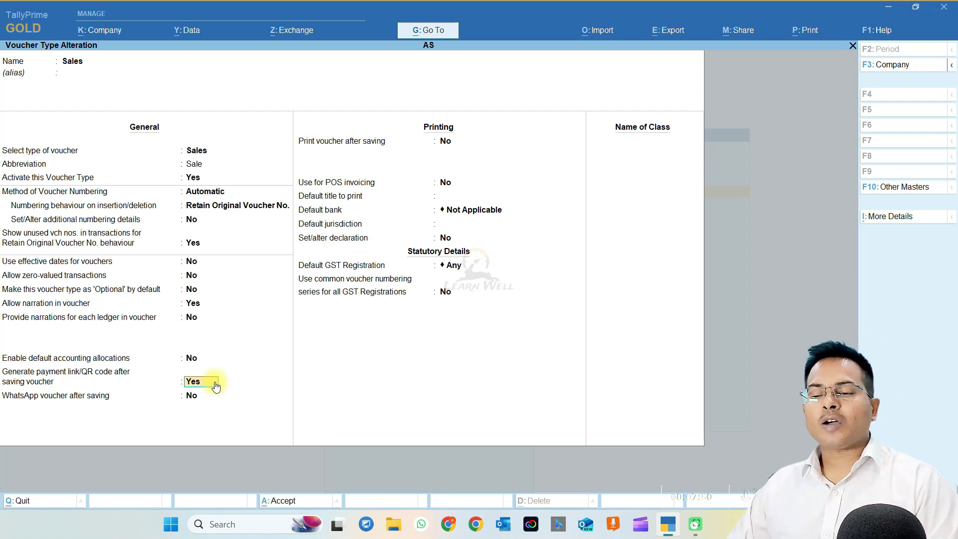
pyautogui.press('Return')
pyautogui.press('Return')
pyautogui.press('Return')
pyautogui.press('Return')
pyautogui.press('Return')
pyautogui.press('Return')
pyautogui.press('Return')
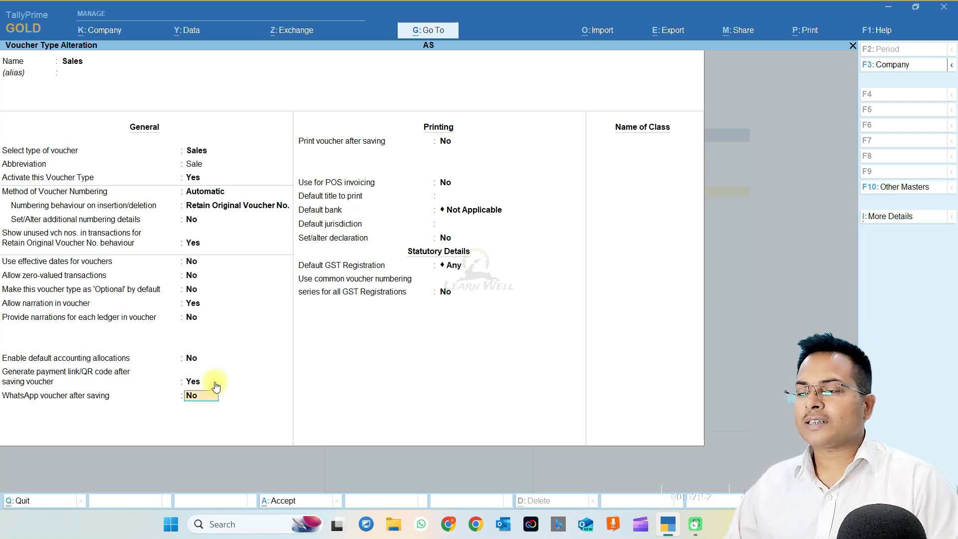
pyautogui.press('Return')
pyautogui.press('Return')
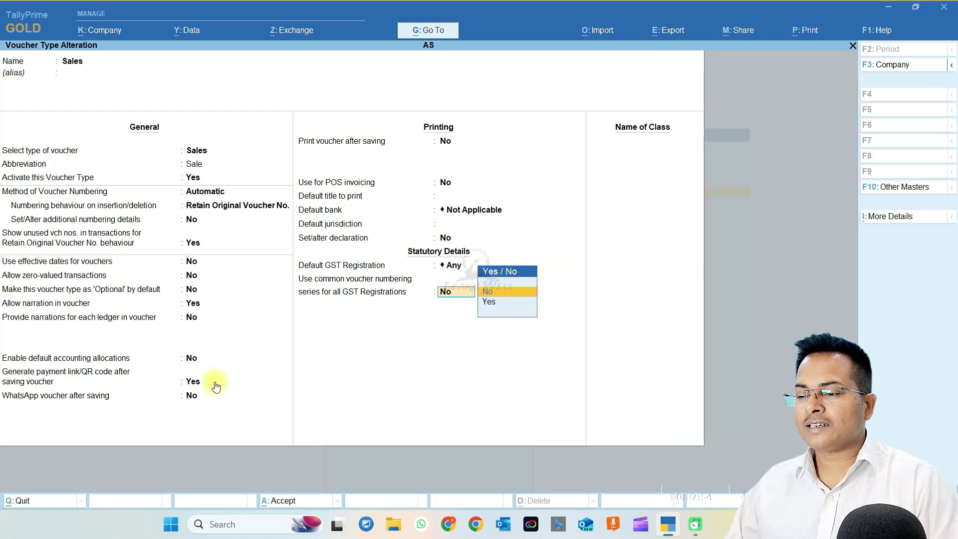
pyautogui.press('Return')
pyautogui.press('Return')
pyautogui.press('Escape')
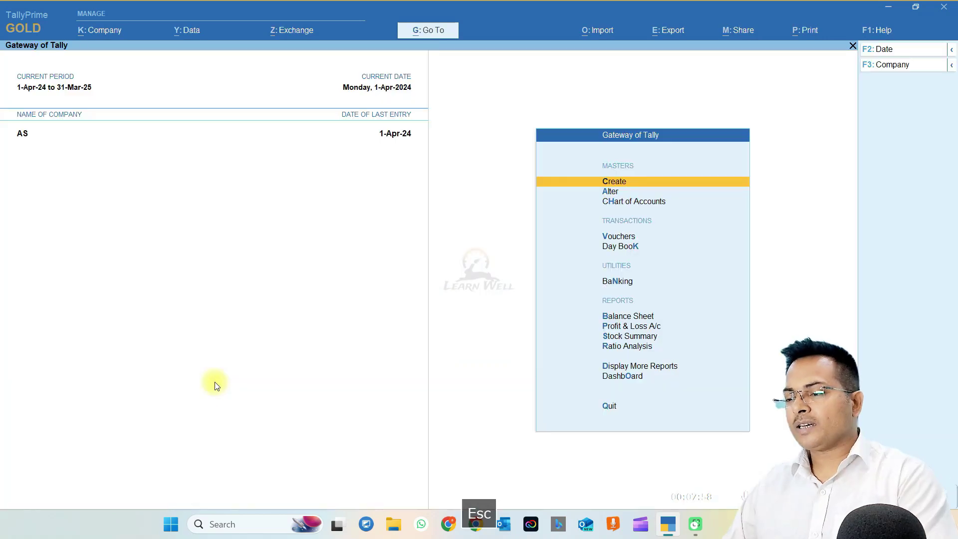
# Start a new Sales voucher with Abc Ledger as the party account
pyautogui.press('v')
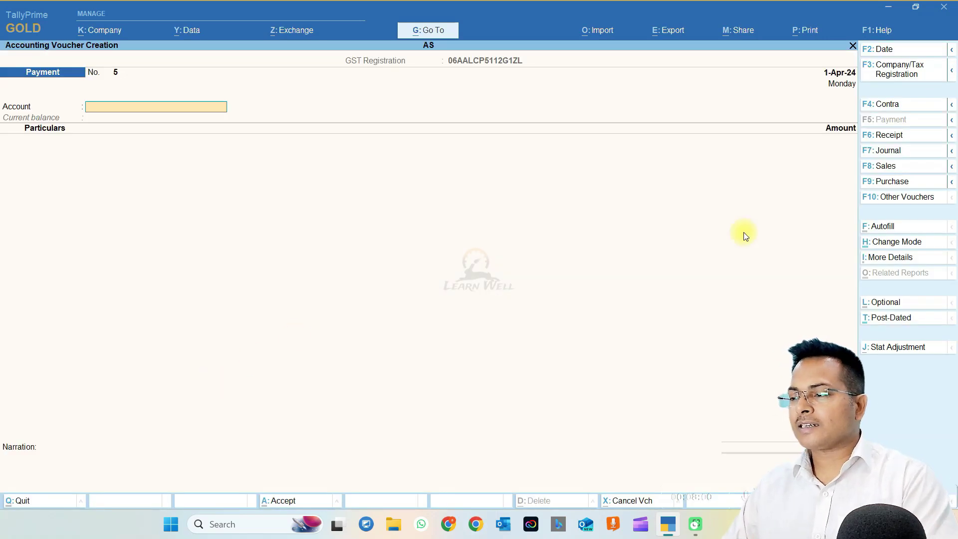
pyautogui.click(888, 167)
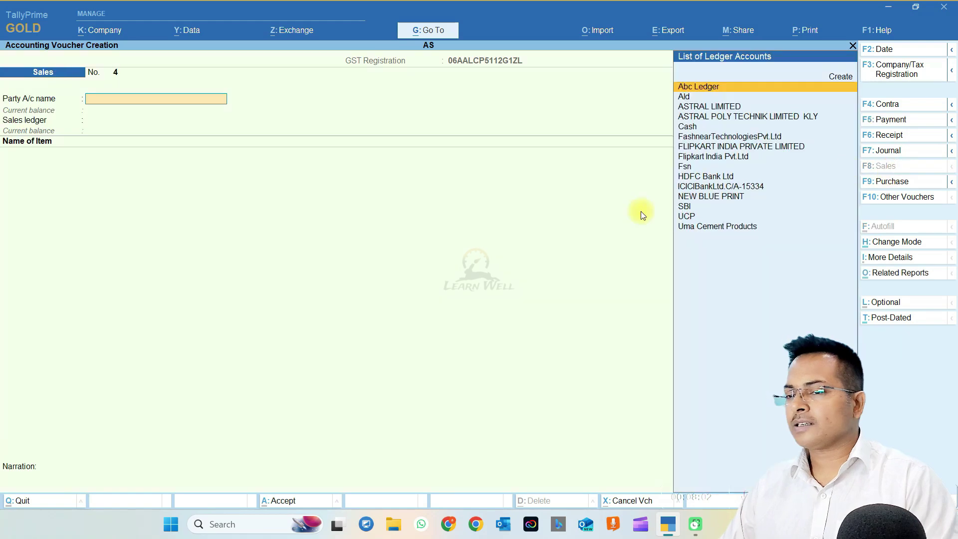
pyautogui.press('Return')
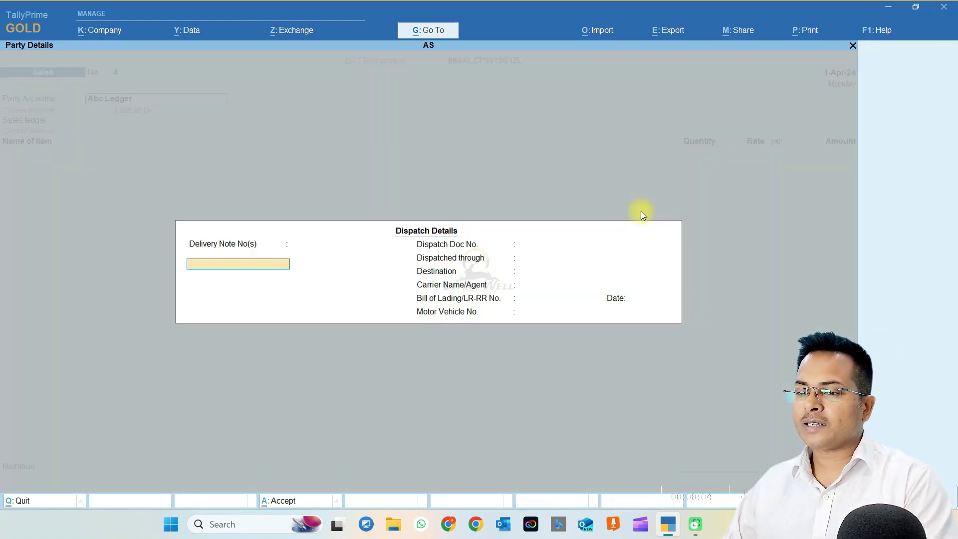
pyautogui.press('Return')
pyautogui.press('Return')
pyautogui.press('Return')
pyautogui.press('Return')
pyautogui.press('Return')
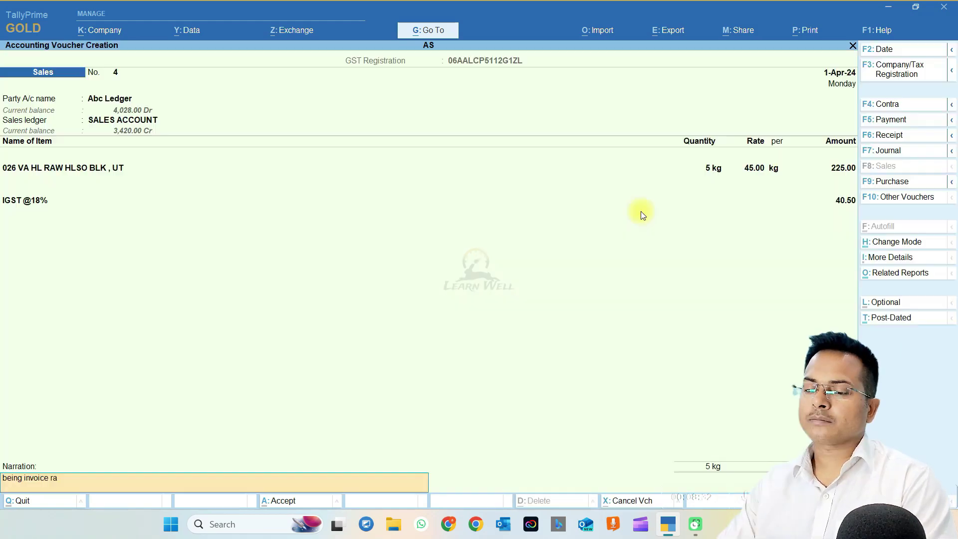
pyautogui.write('d')
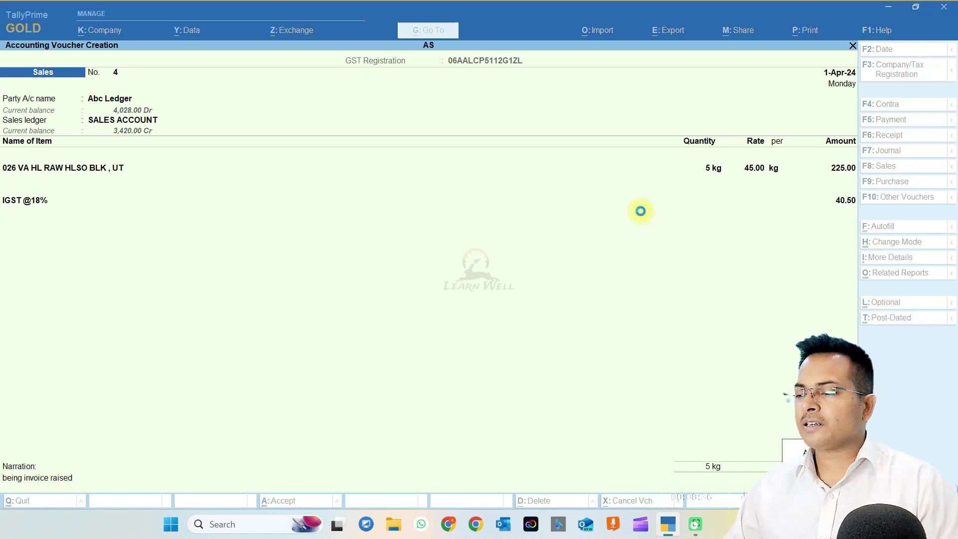
pyautogui.press('Return')
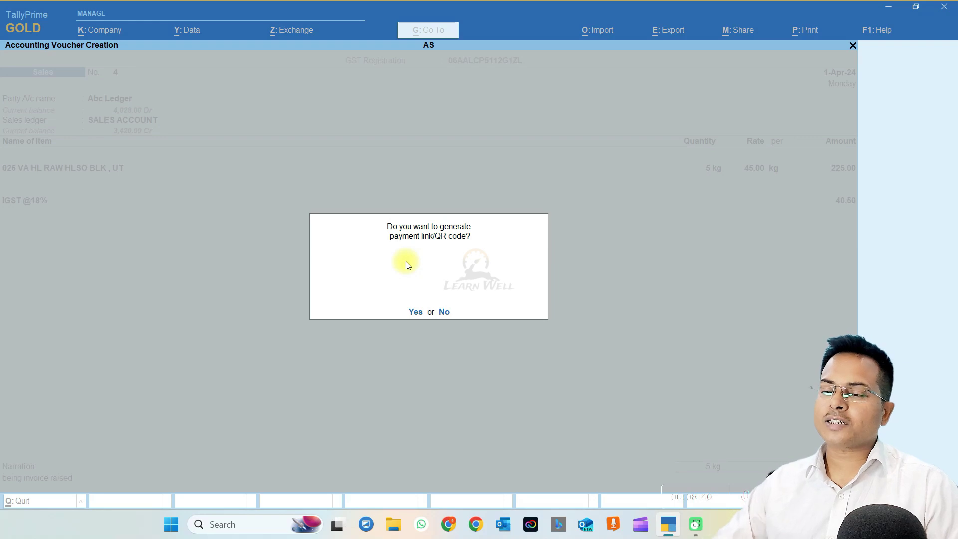
# Agree to generate the payment link/QR code for the saved invoice and check its configuration options for expiry period, reference numbers and remarks
pyautogui.press('y')
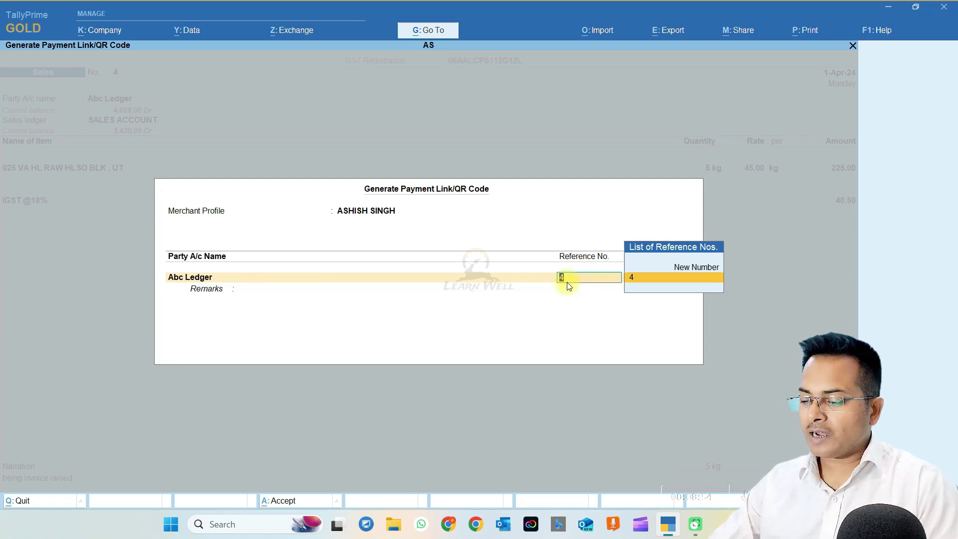
pyautogui.press('F12')
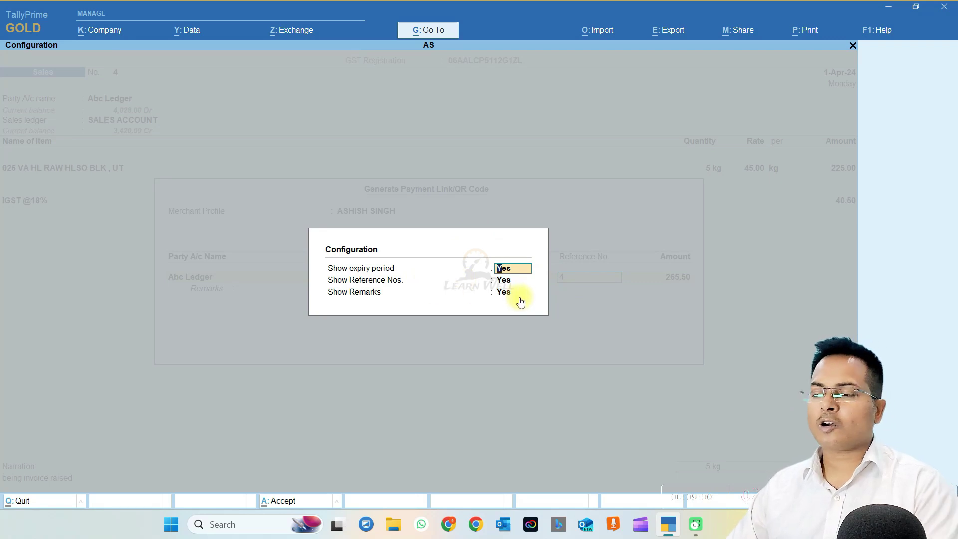
pyautogui.press('Escape')
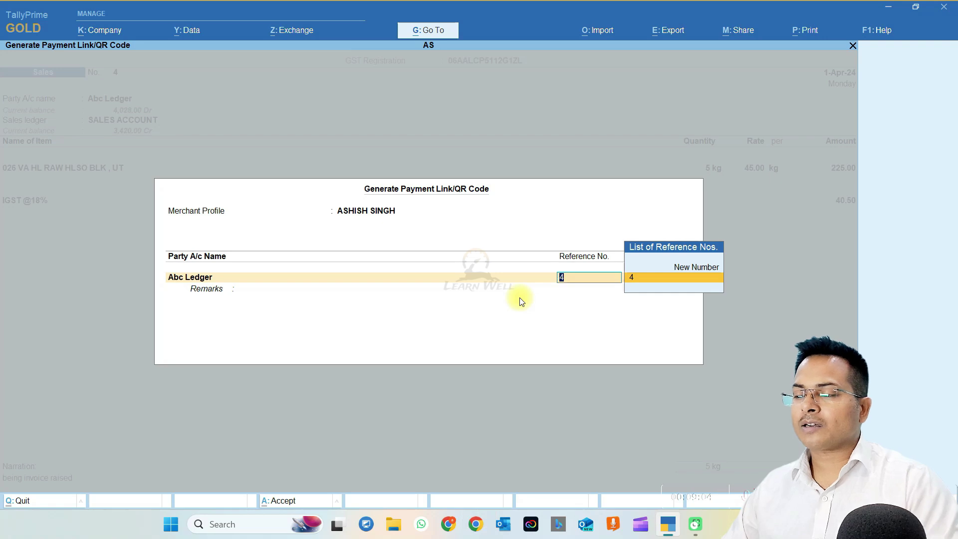
# Generate the QR code for reference 4 and amount 265.50 with the remark "being amount of invoice number 4"
pyautogui.press('Return')
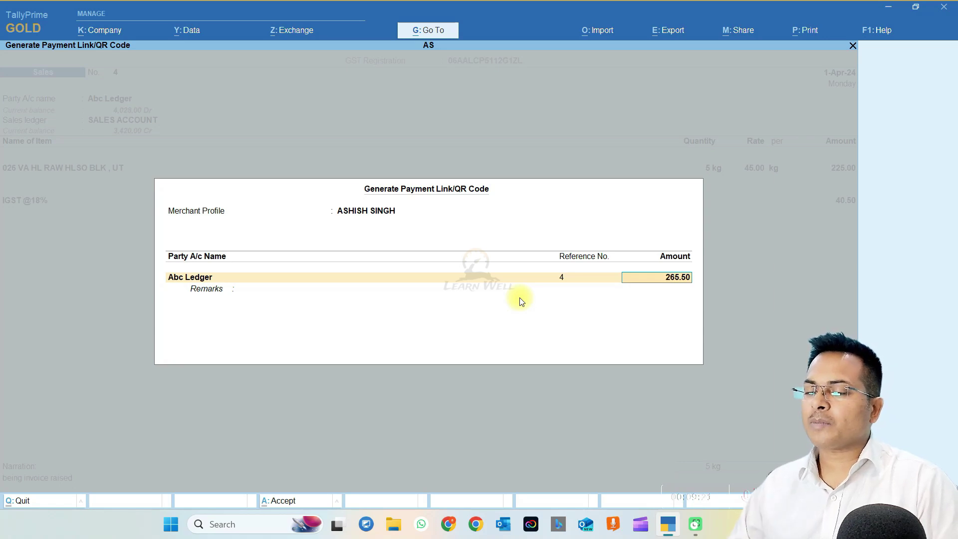
pyautogui.press('Return')
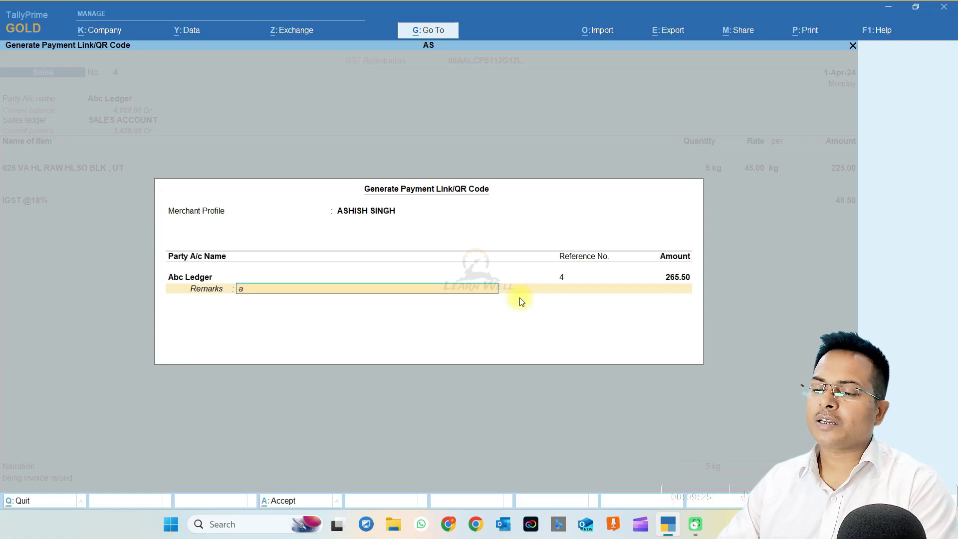
pyautogui.write('being amount ')
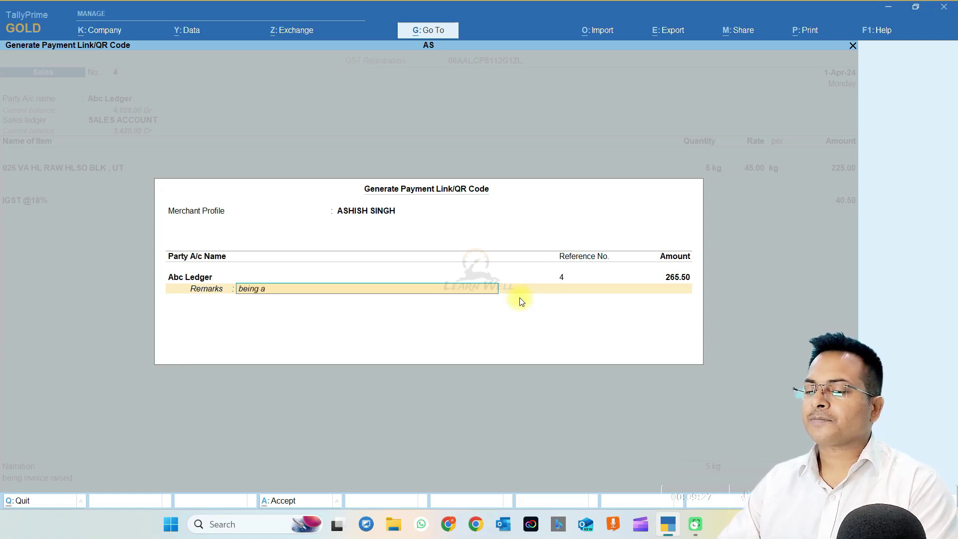
pyautogui.write('of invoice number 4')
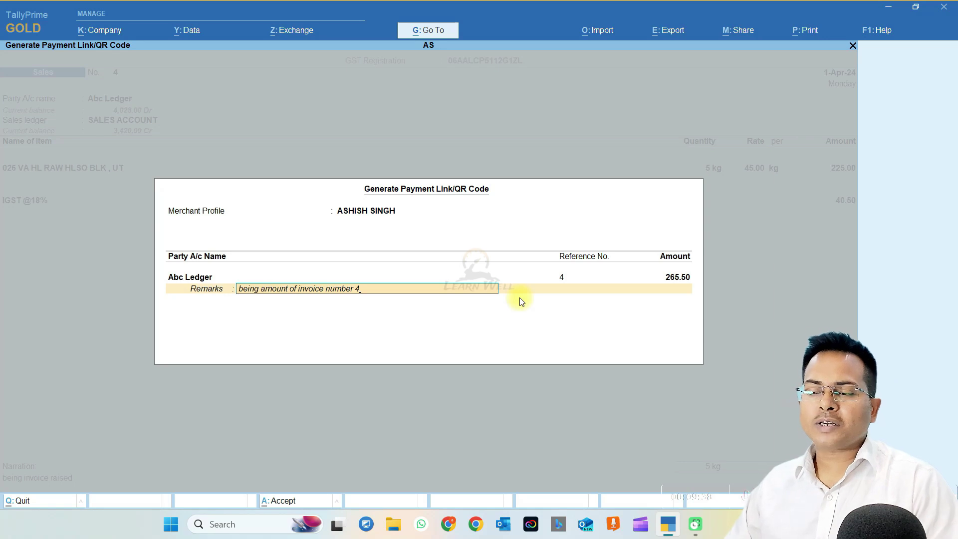
pyautogui.press('Return')
pyautogui.press('Return')
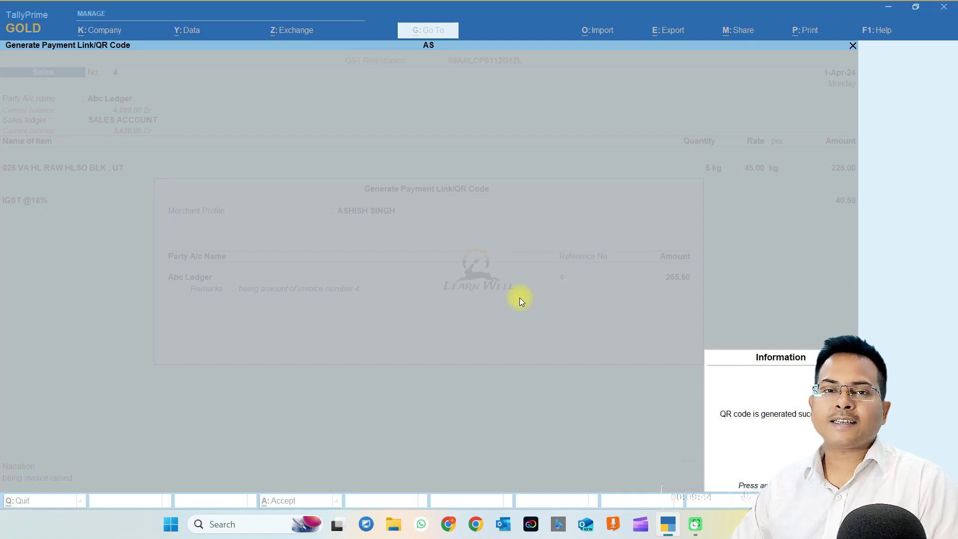
pyautogui.press('Return')
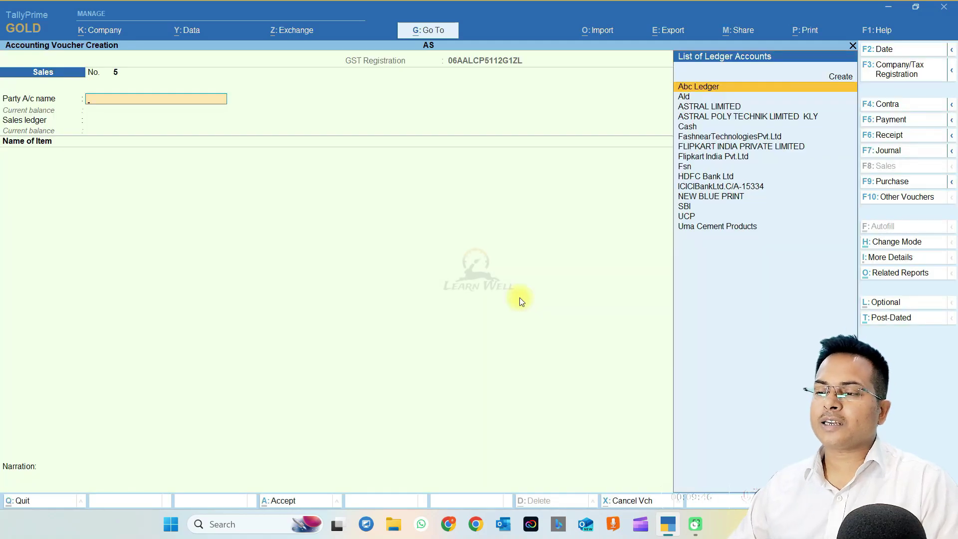
# Leave voucher creation and open Sales voucher no. 4 of Abc Ledger from the Day Book
pyautogui.press('Escape')
pyautogui.press('Escape')
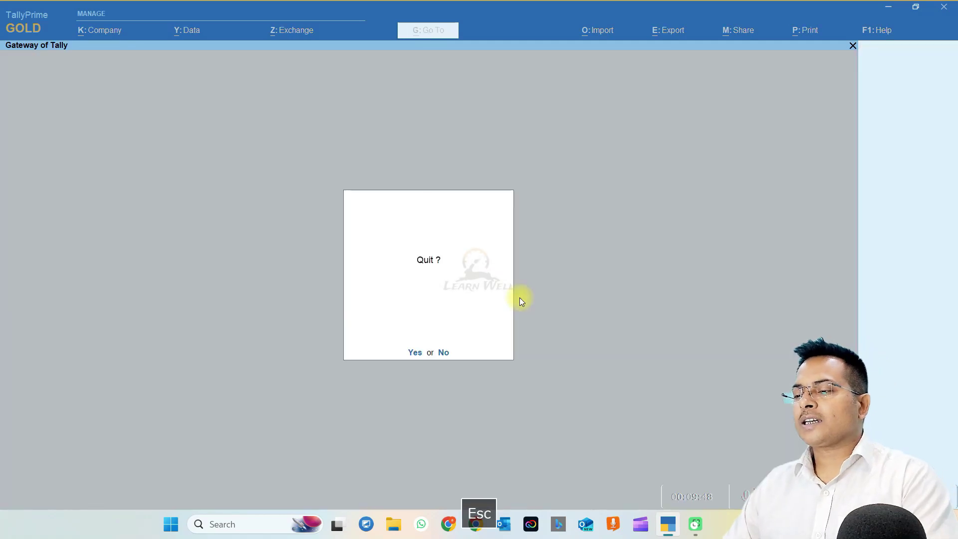
pyautogui.press('Escape')
pyautogui.press('k')
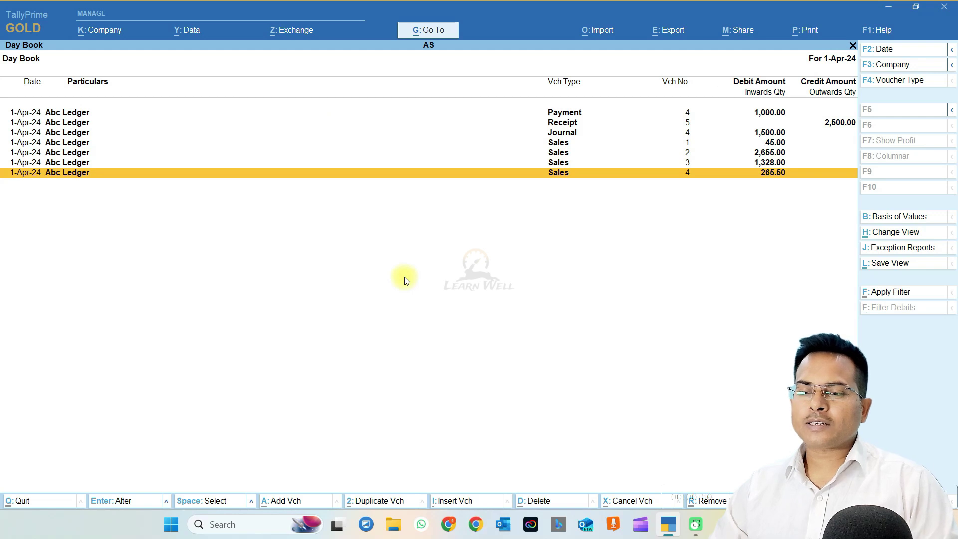
pyautogui.press('Return')
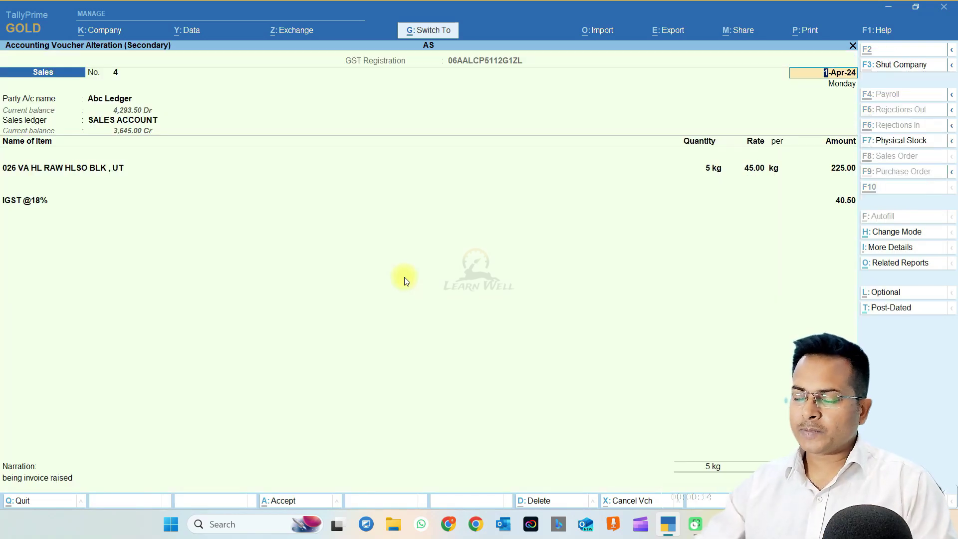
# Preview the printed tax invoice, enlarge it to examine the payment QR code, and return to the print settings
pyautogui.hotkey('ctrl', 'p')
pyautogui.press('Left')
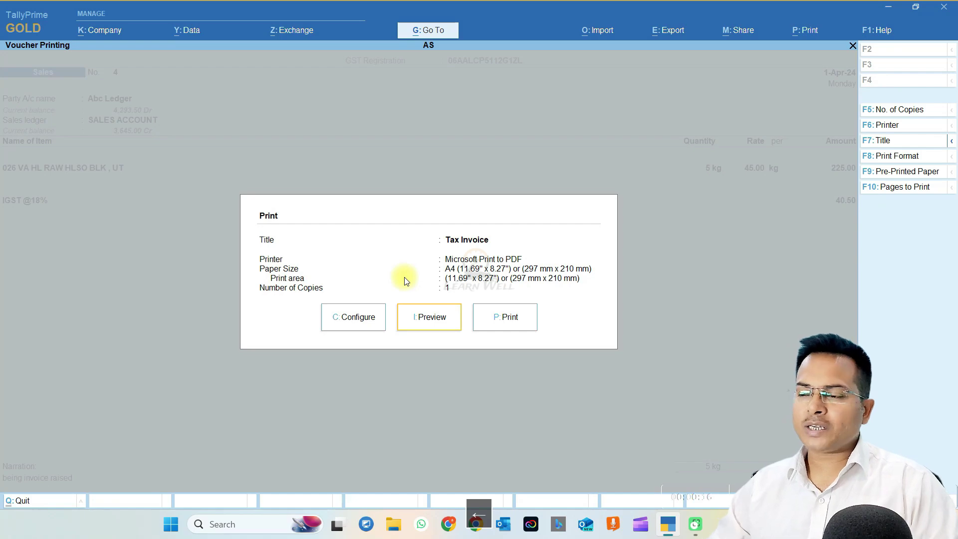
pyautogui.press('Return')
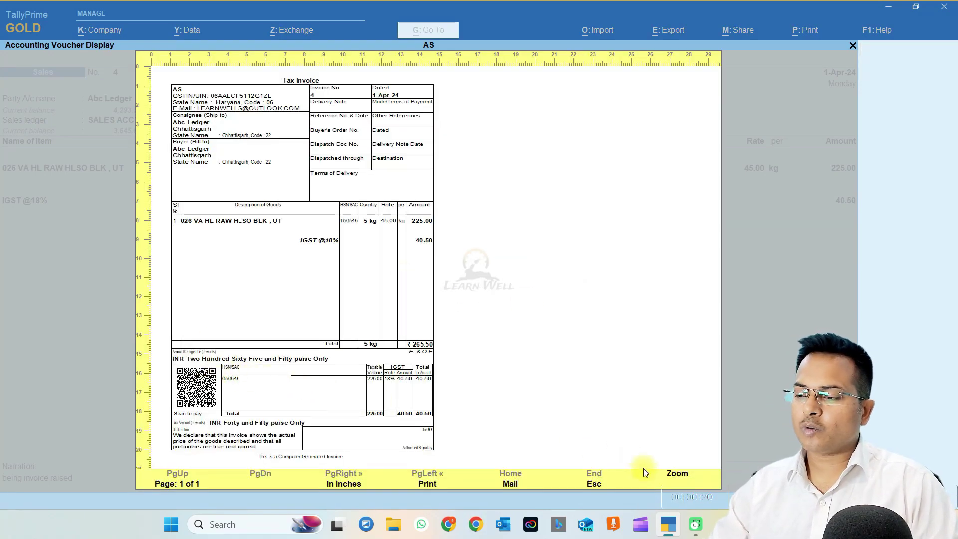
pyautogui.click(668, 473)
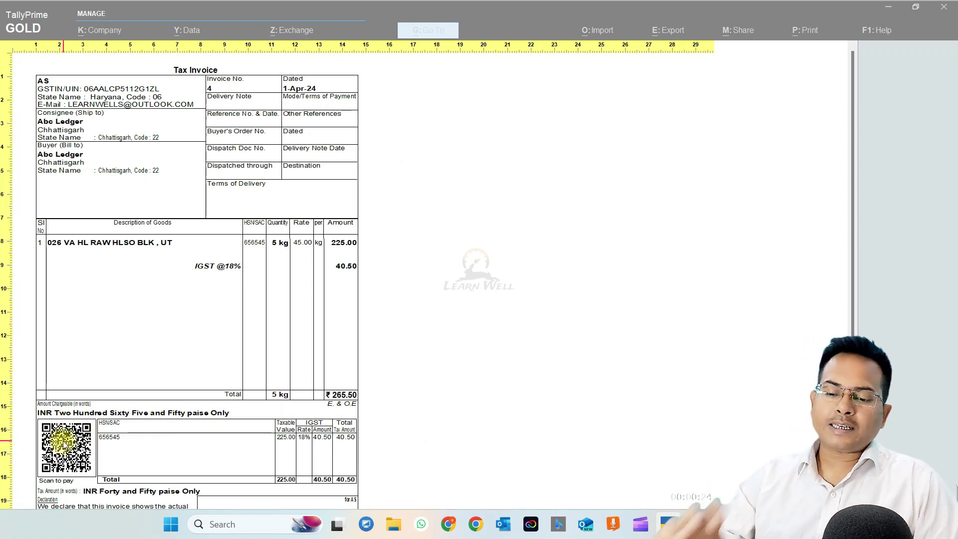
pyautogui.press('Escape')
pyautogui.press('Escape')
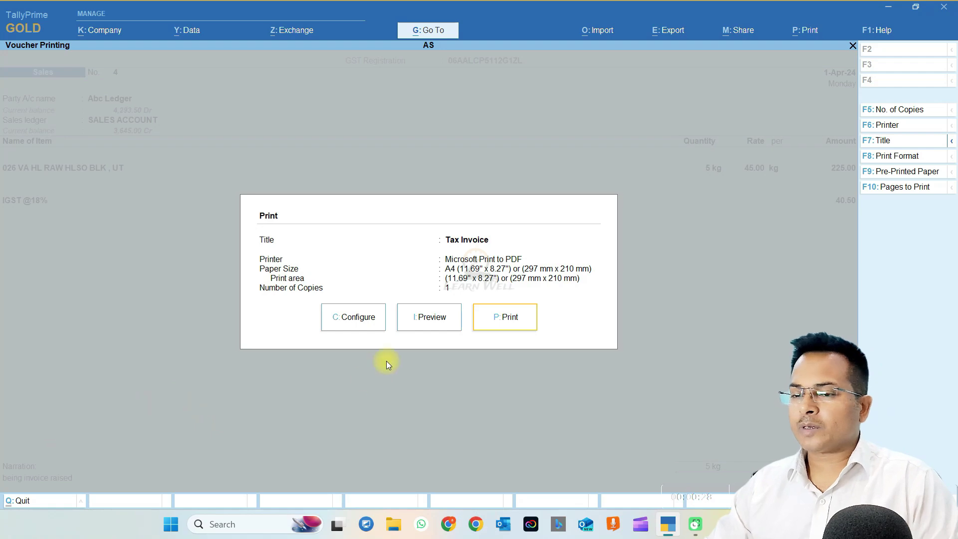
# Examine the Method of Payment Request choices in the invoice's print configuration and leave without changing them
pyautogui.click(344, 320)
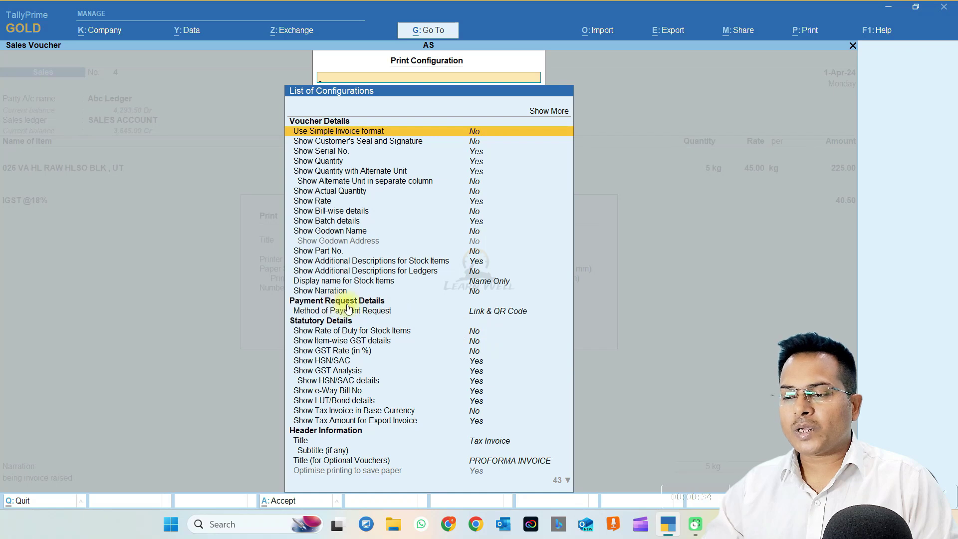
pyautogui.click(360, 312)
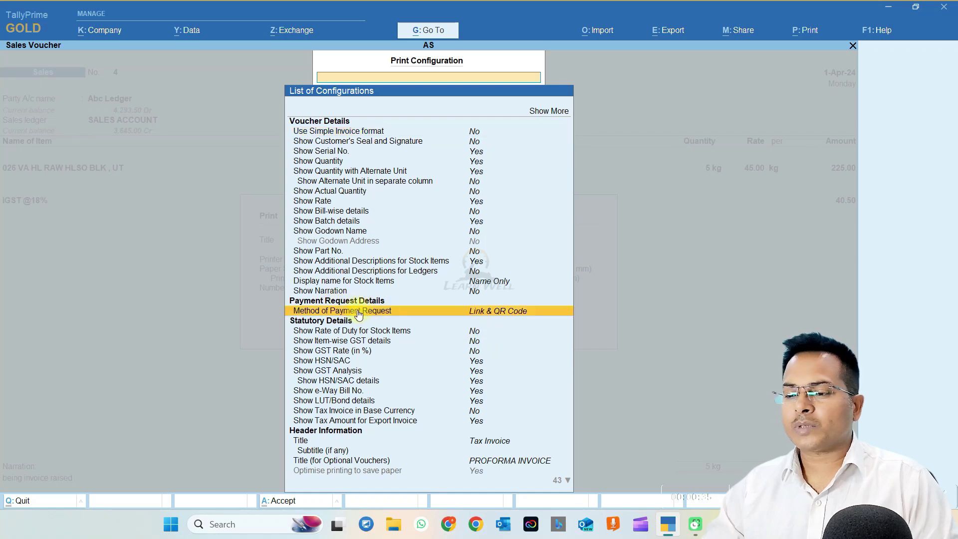
pyautogui.click(500, 311)
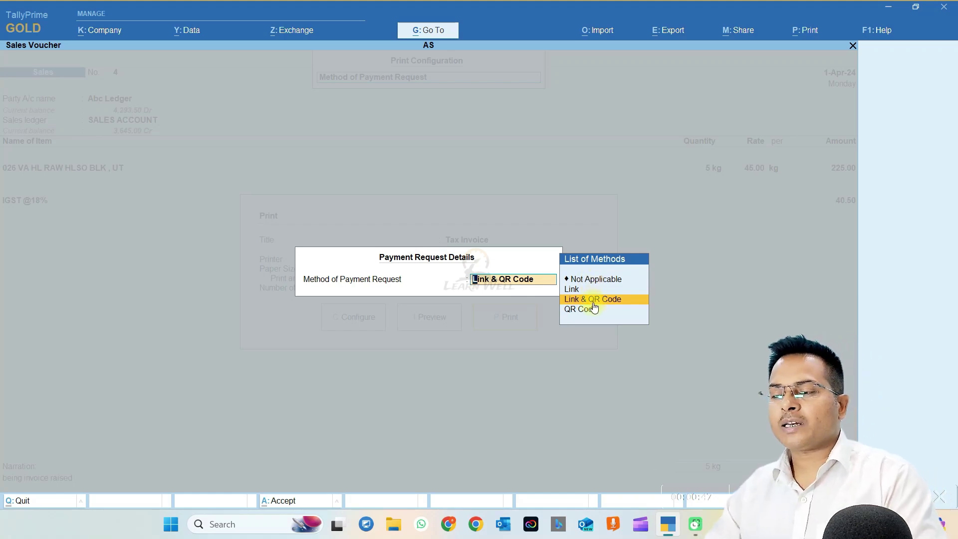
pyautogui.press('Escape')
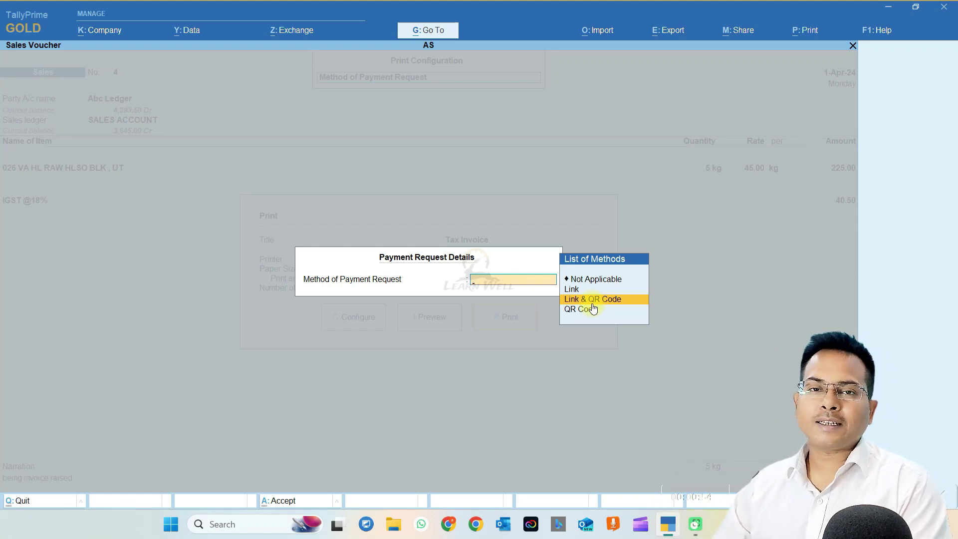
pyautogui.press('Escape')
pyautogui.press('Escape')
# Preview the tax invoice once more and return to the Sales voucher
pyautogui.press('Left')
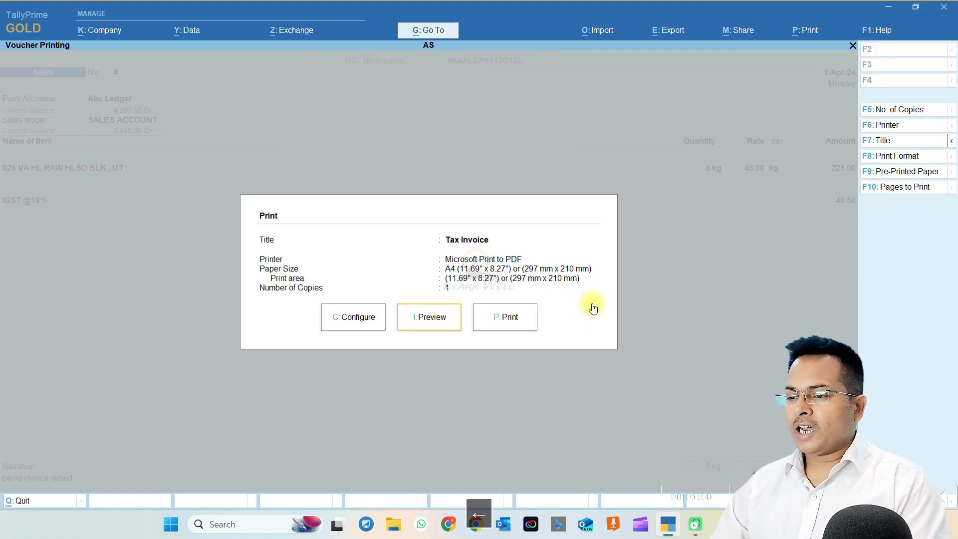
pyautogui.press('Return')
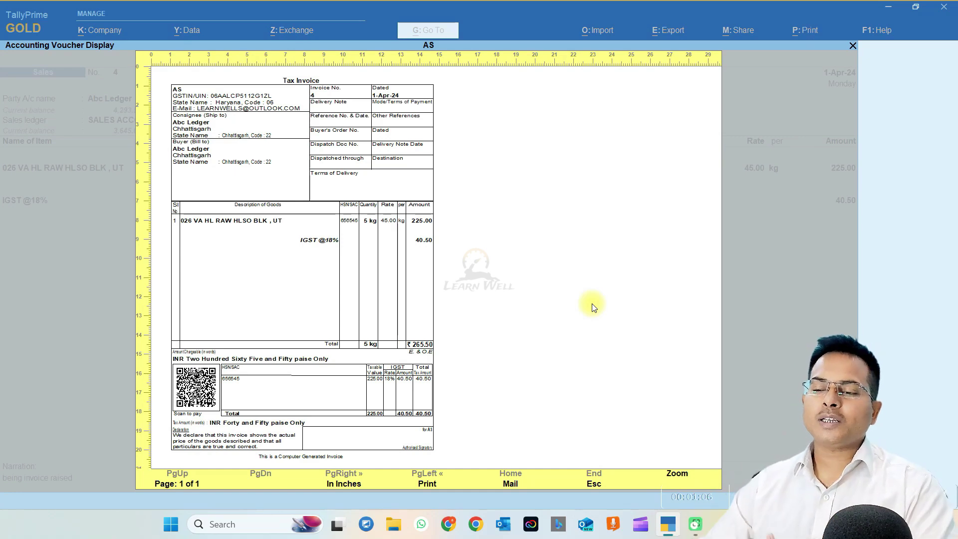
pyautogui.press('Escape')
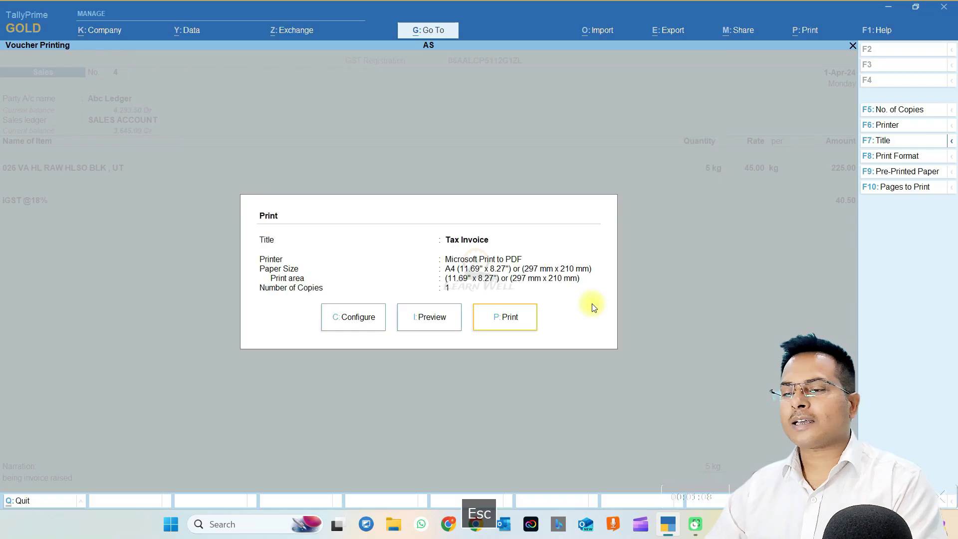
pyautogui.press('Escape')
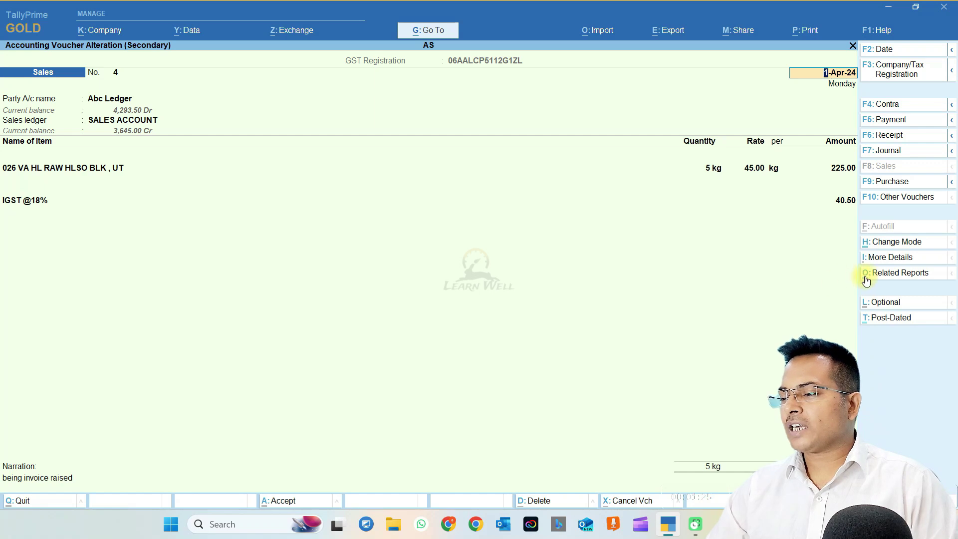
# View the Payment Link/QR Code related report for the Sales voucher and close the QR code details
pyautogui.click(900, 274)
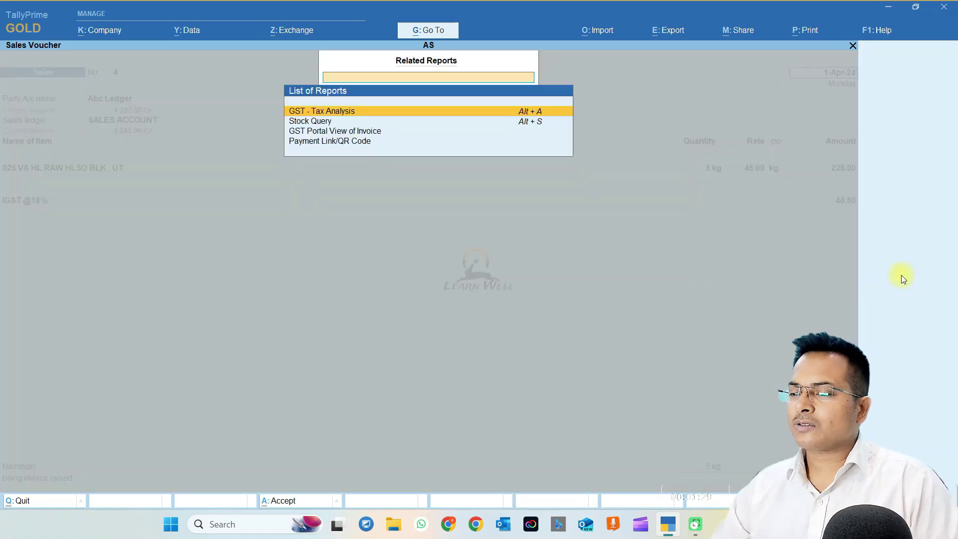
pyautogui.click(367, 143)
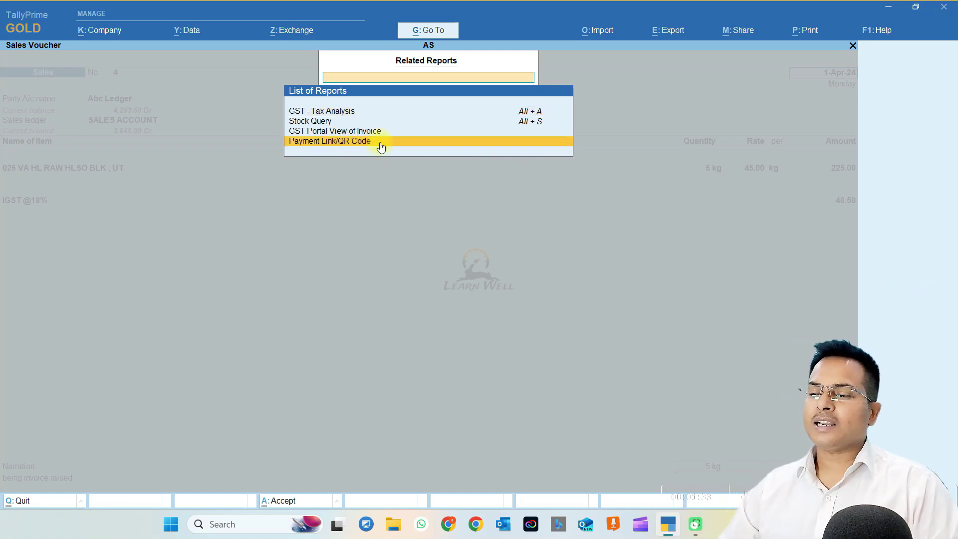
pyautogui.click(380, 143)
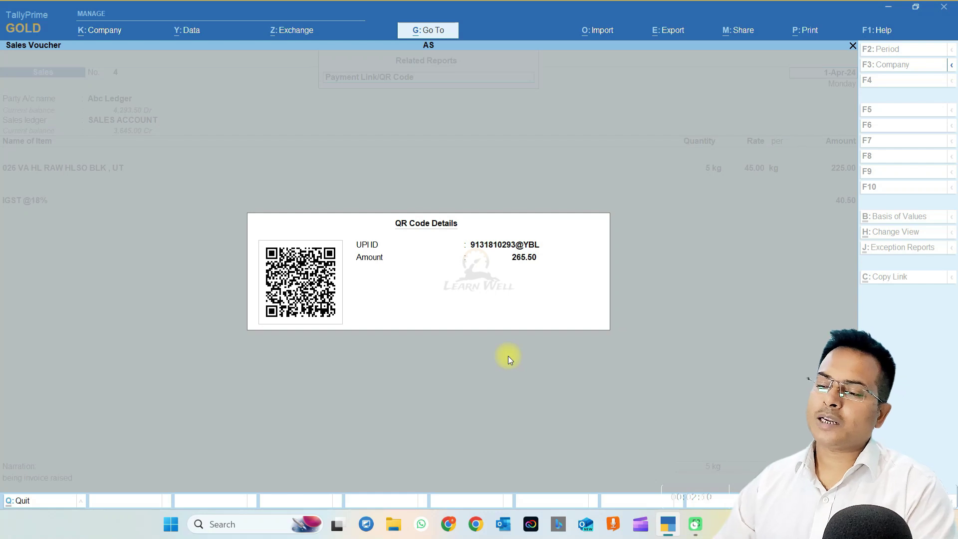
pyautogui.press('Escape')
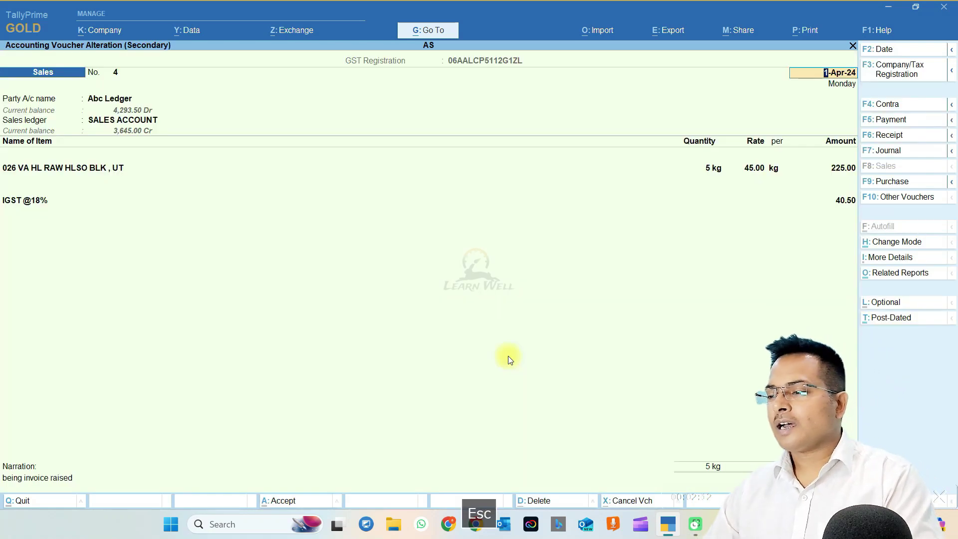